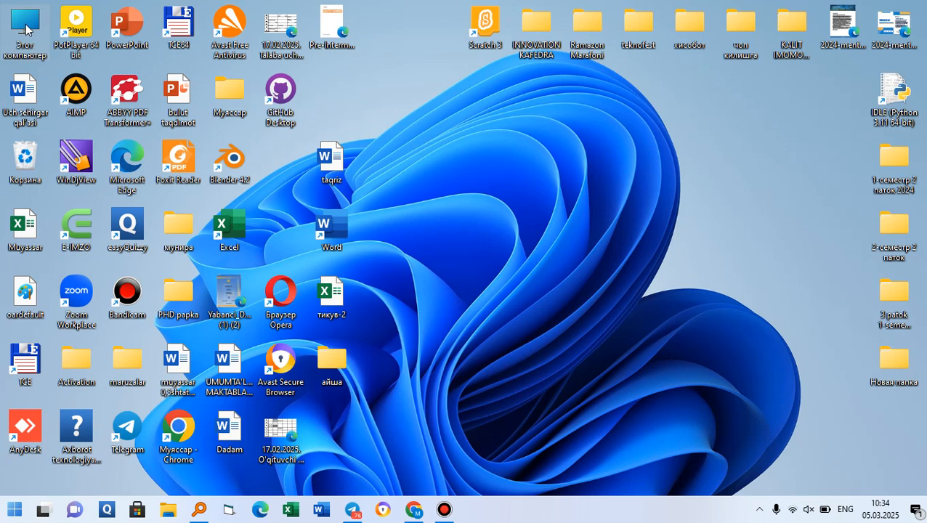
Open This PC to view its drives and close the window again.
double_click(26, 29)
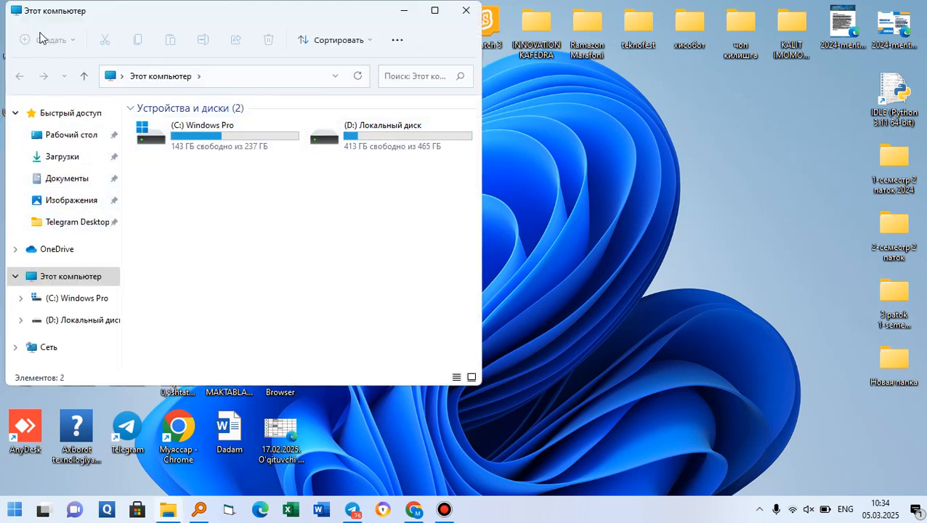
click(463, 11)
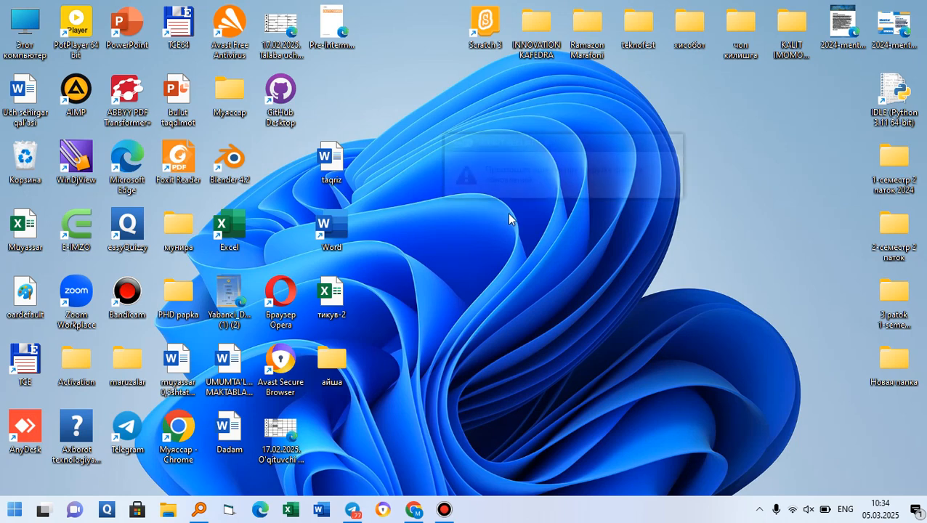
click(673, 144)
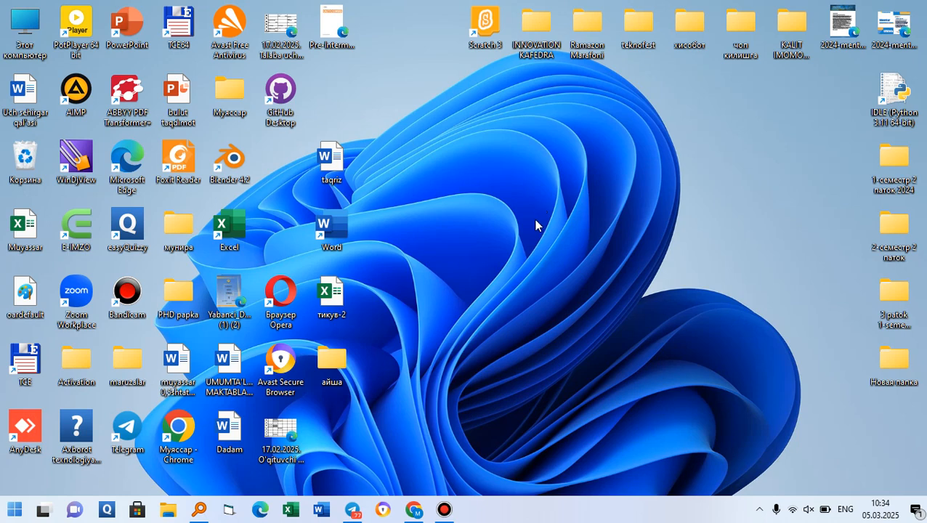
Create a new folder on the desktop and name it "Mening birinchi papkam".
right_click(571, 202)
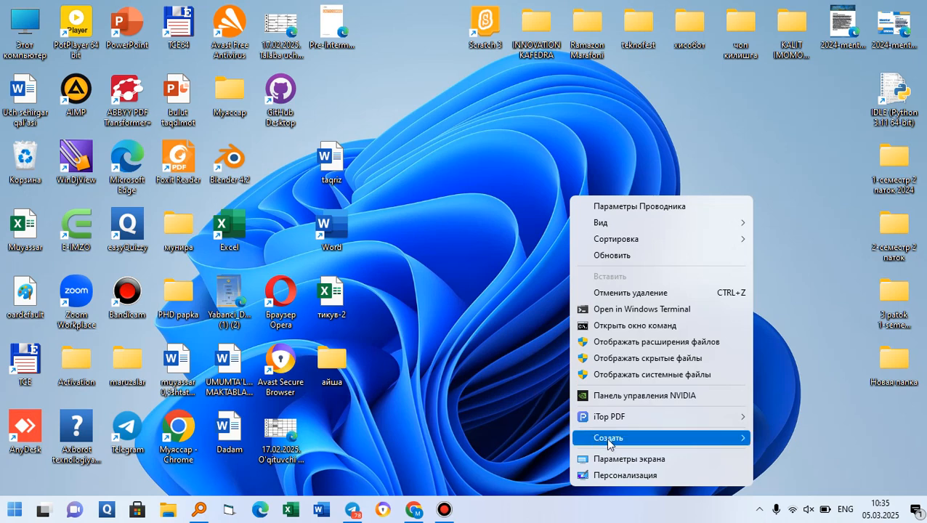
mouse_move(608, 440)
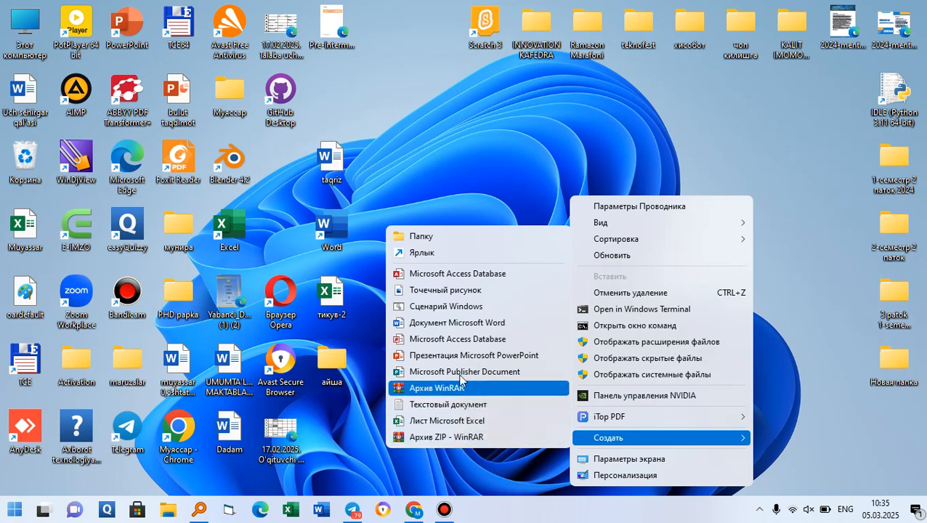
click(429, 238)
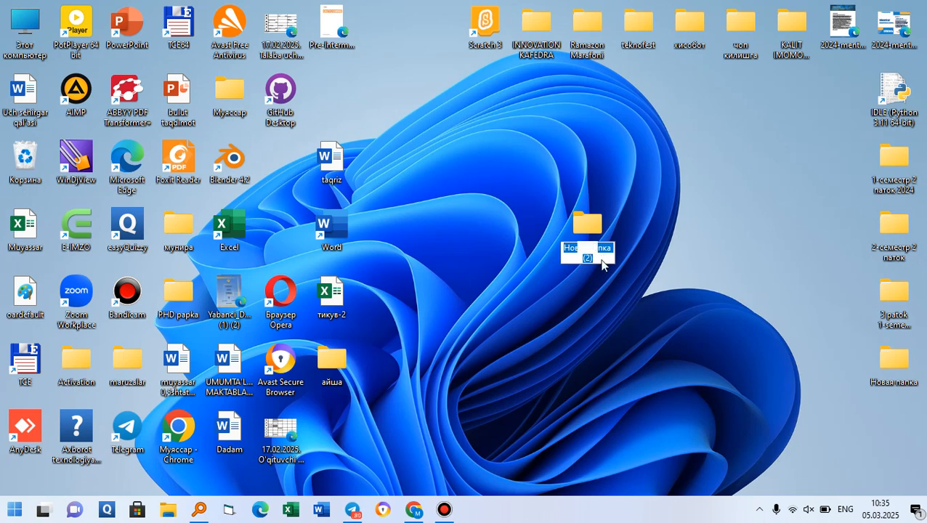
key(BackSpace)
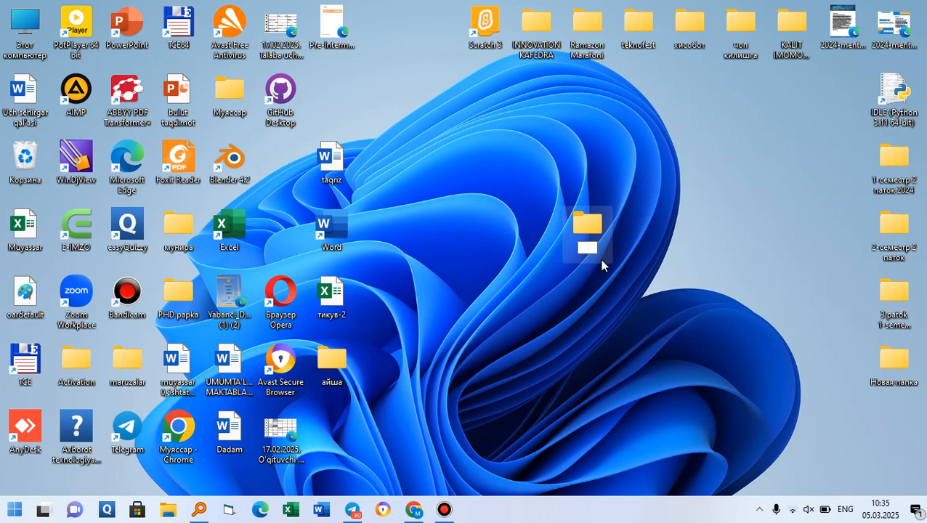
text(Mening birinchi papkam)
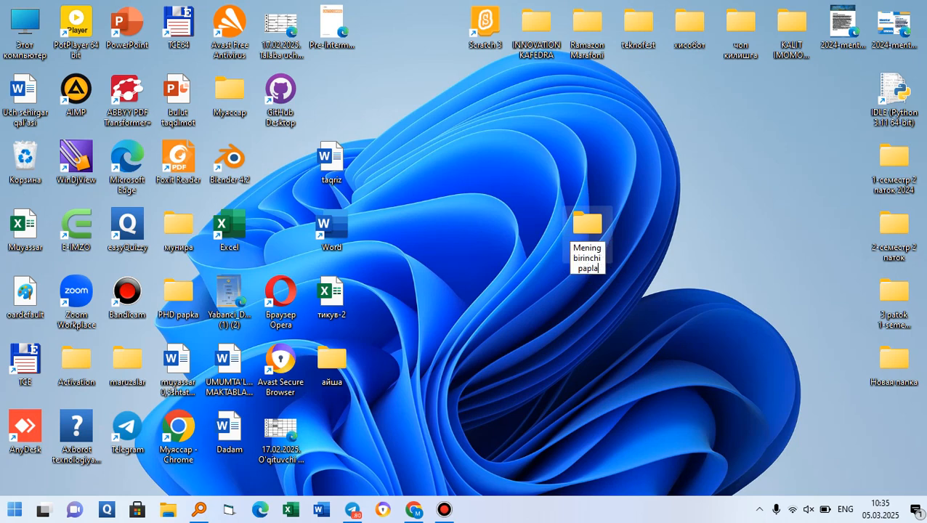
key(BackSpace)
key(BackSpace)
key(BackSpace)
text(kam)
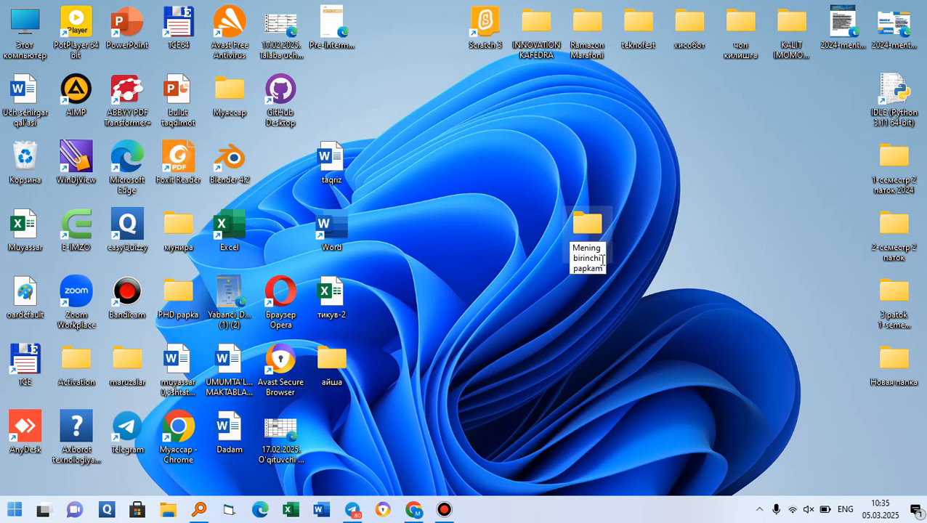
click(686, 259)
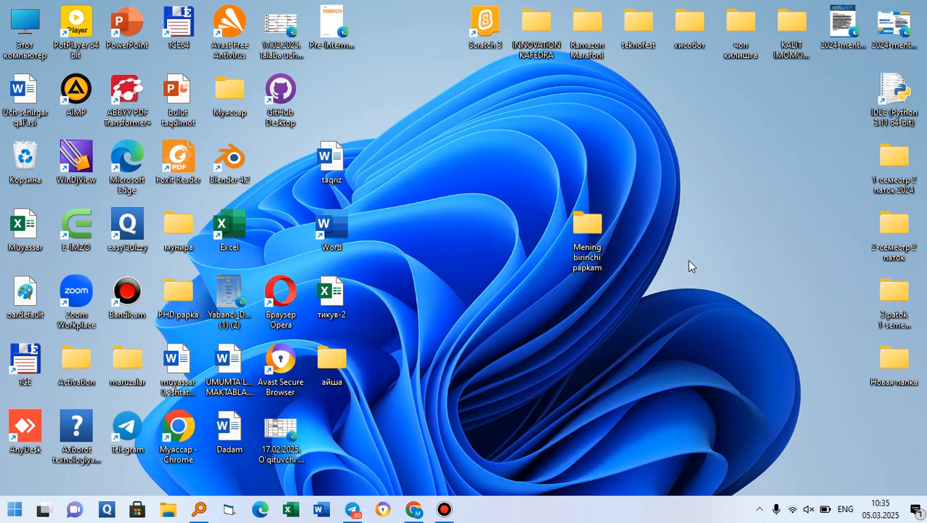
Reposition the Mening birinchi papkam folder on the desktop, placing it in the column under the teknofest folder.
drag(592, 227, 520, 127)
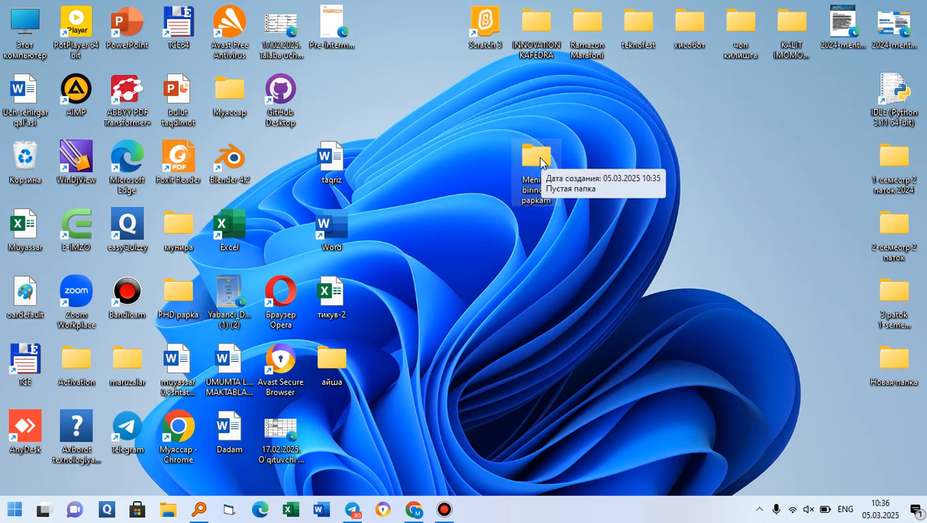
drag(542, 161, 638, 218)
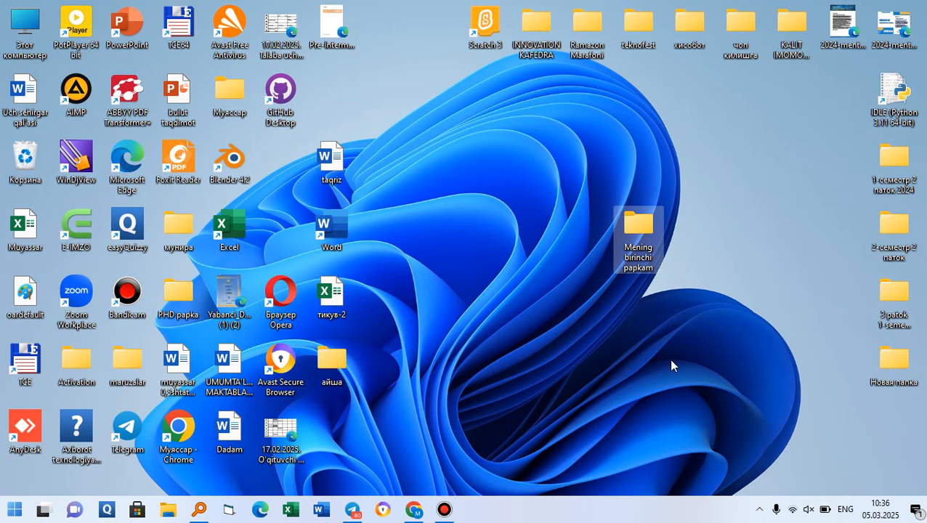
Open the Mening birinchi papkam folder and move its window clear of the Word documents on the desktop.
double_click(638, 227)
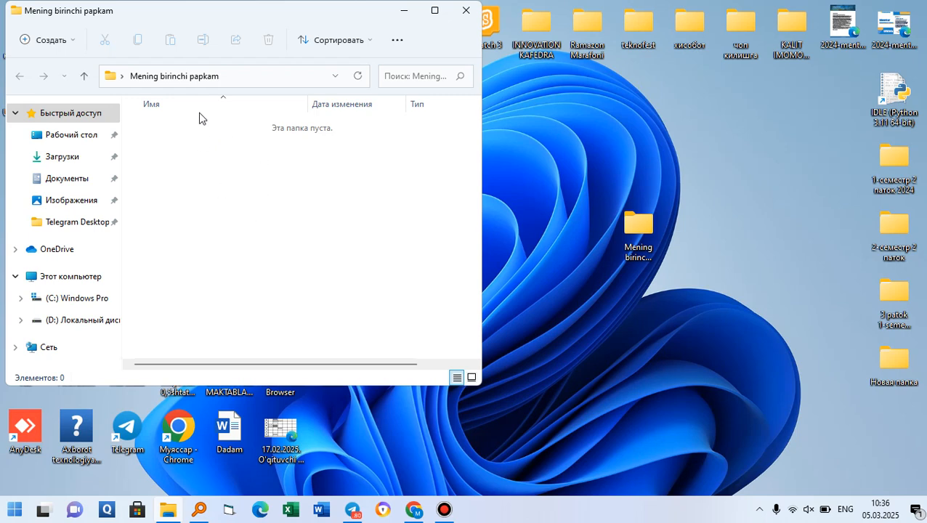
drag(280, 20, 310, 61)
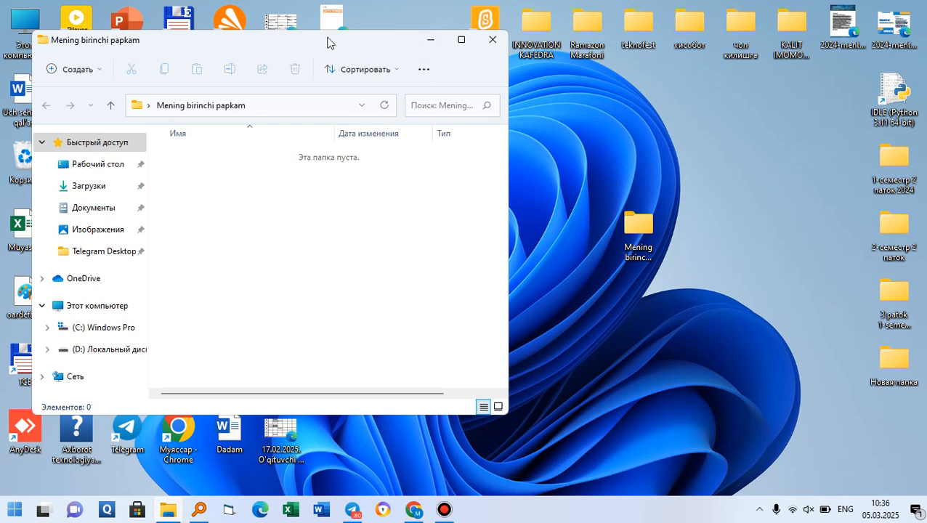
drag(328, 42, 625, 90)
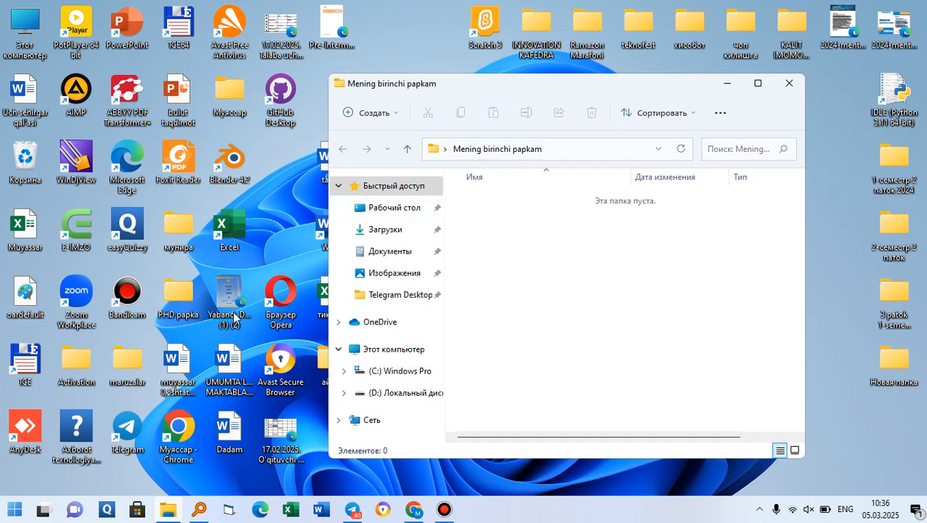
Move the UMUMTA'LIM MAKTABLARIDA Word document from the desktop into the open folder and back to the desktop.
drag(218, 367, 521, 275)
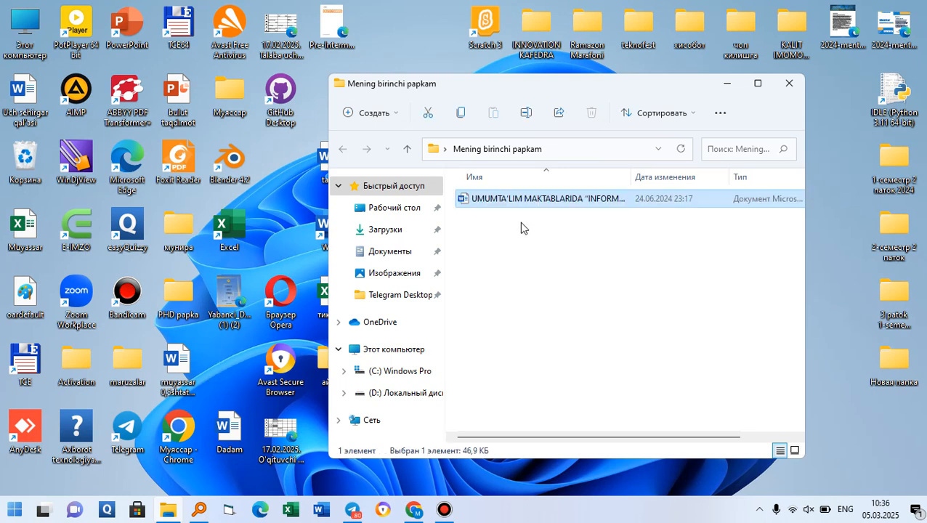
click(518, 271)
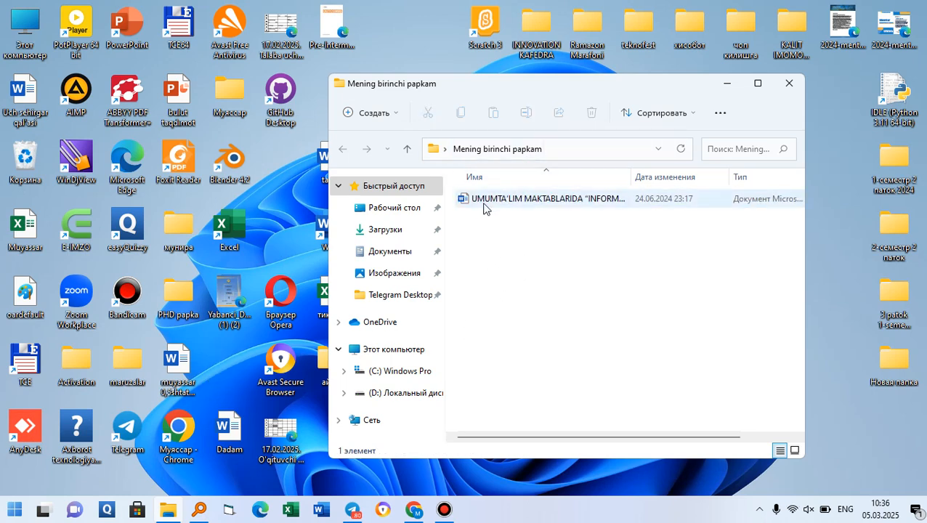
drag(476, 204, 231, 367)
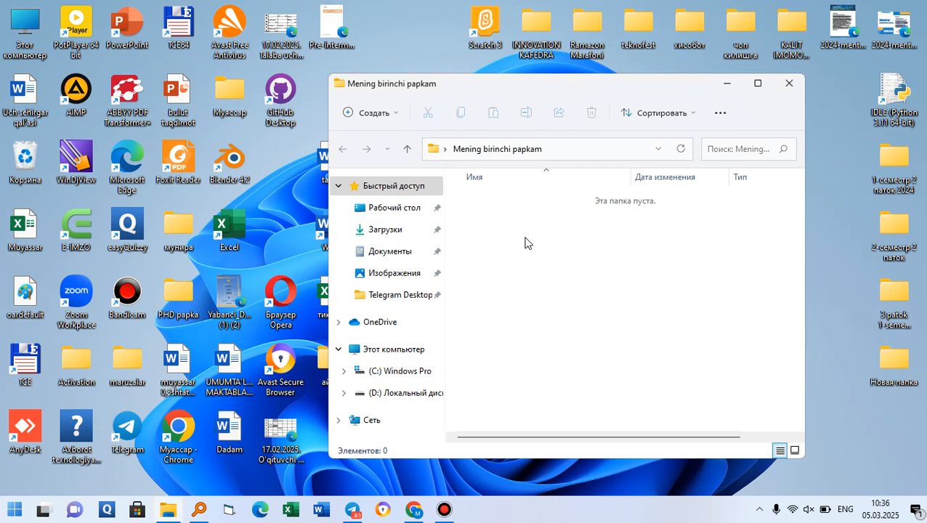
Create a new Microsoft Word document inside the Mening birinchi papkam folder and name it "Birinchi dars".
right_click(526, 242)
mouse_move(585, 464)
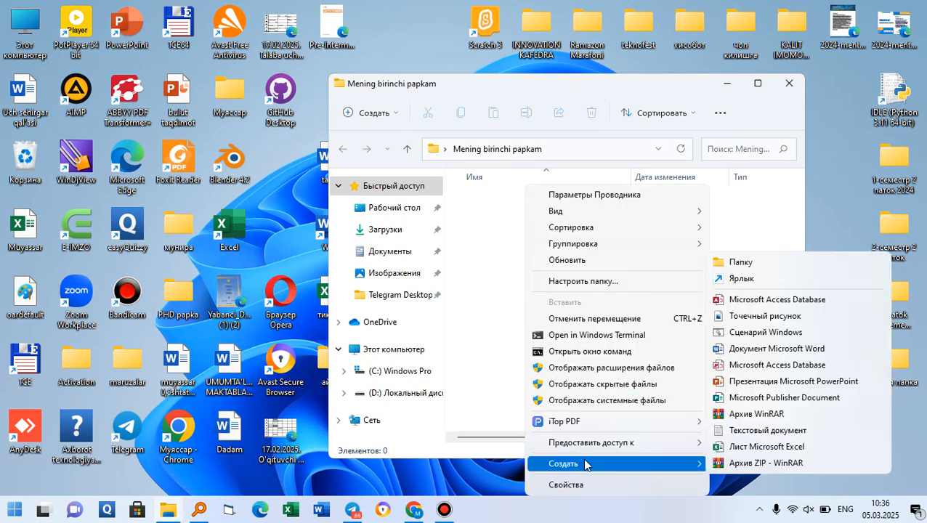
click(782, 356)
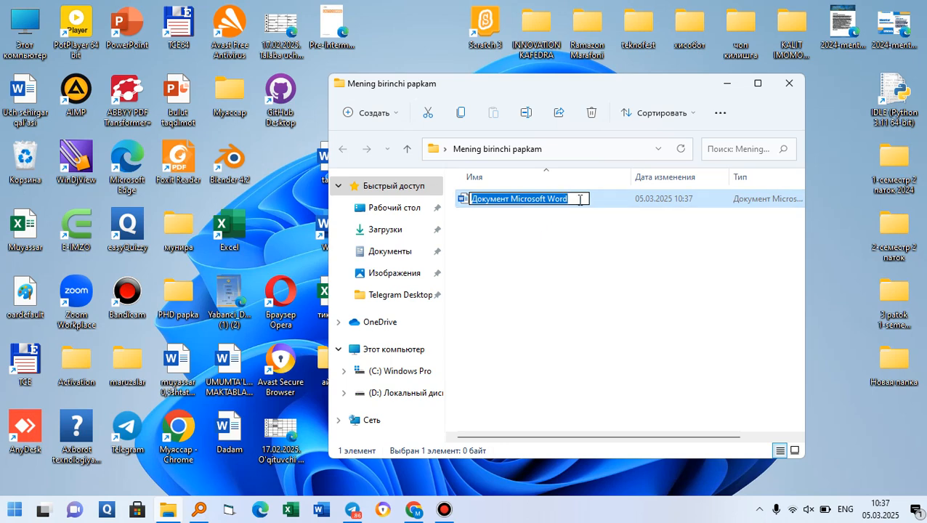
key(BackSpace)
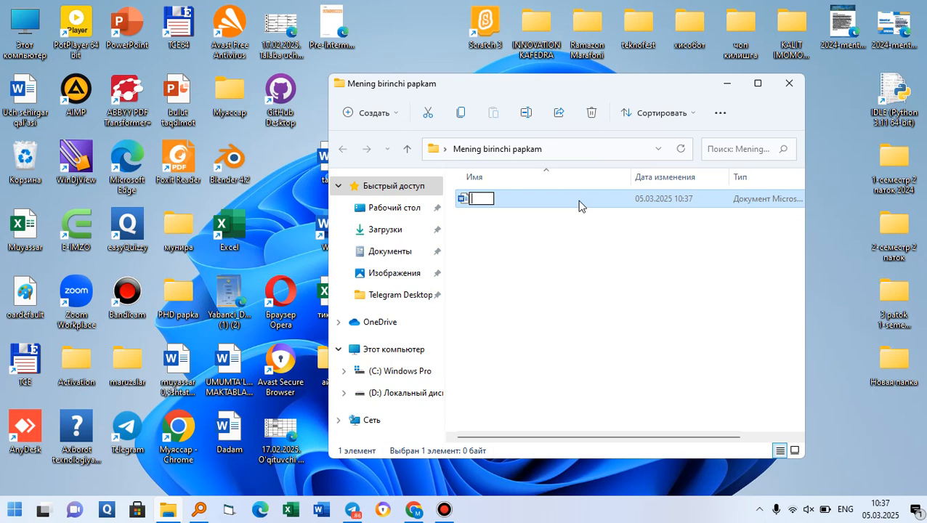
text(Birinchi mat)
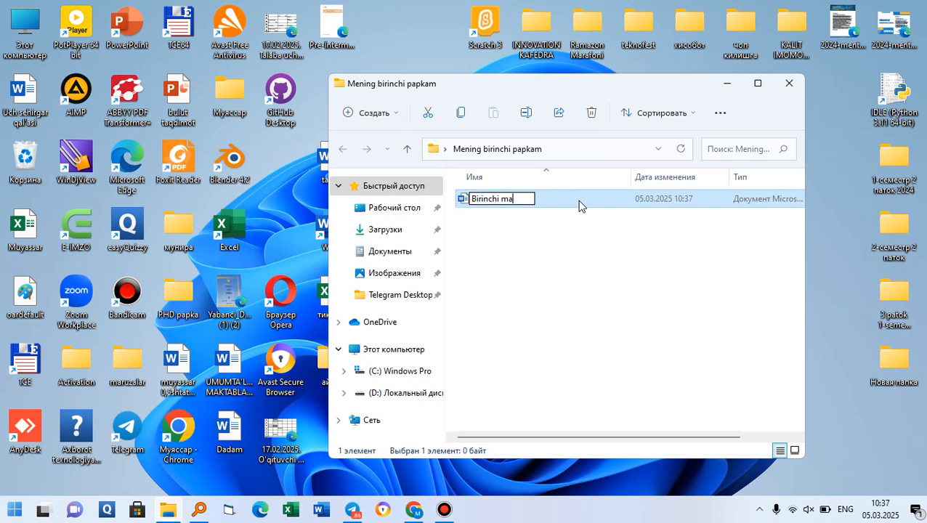
key(BackSpace)
key(BackSpace)
key(BackSpace)
text(dars)
key(Return)
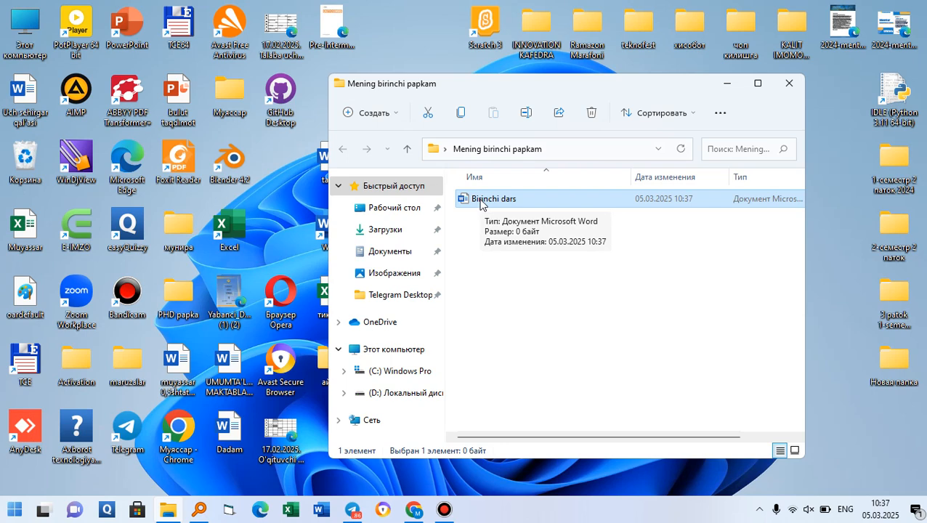
click(518, 327)
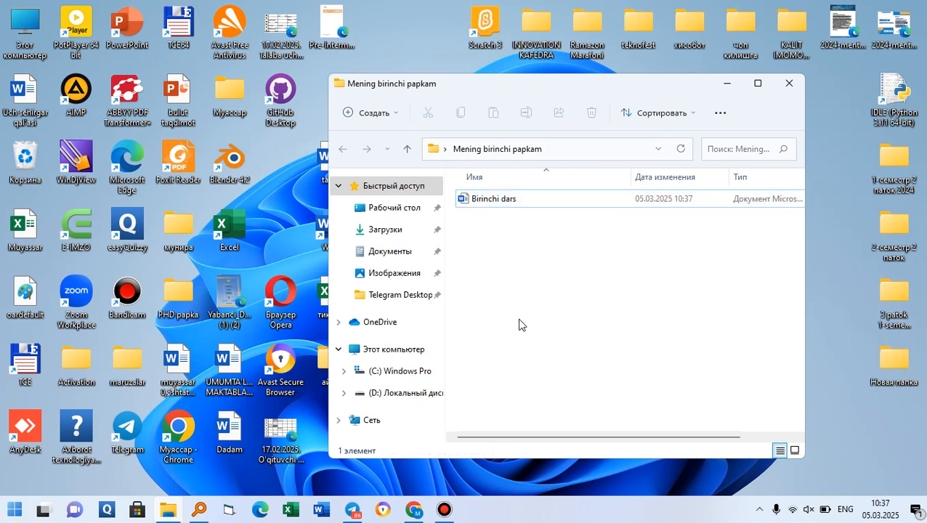
Open the Birinchi dars document in Word, try minimizing, restoring and maximizing its window, and close it.
click(492, 204)
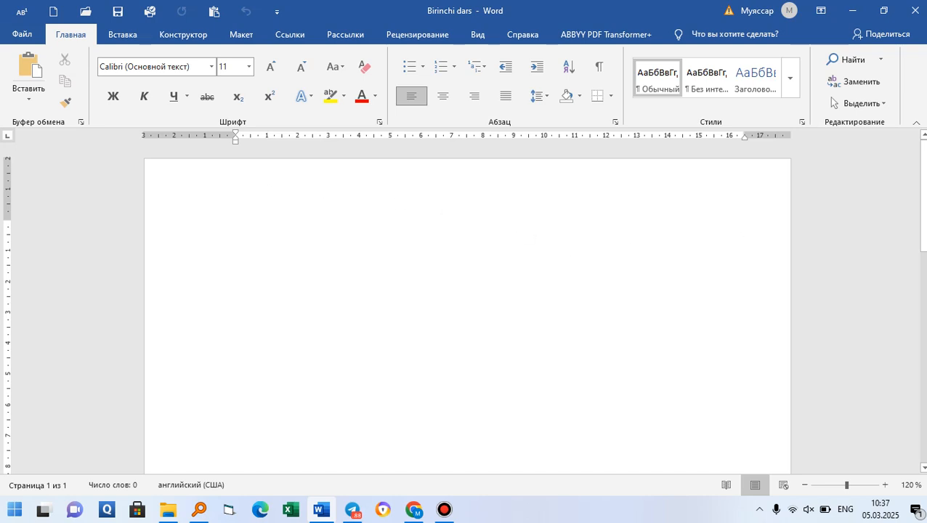
click(854, 16)
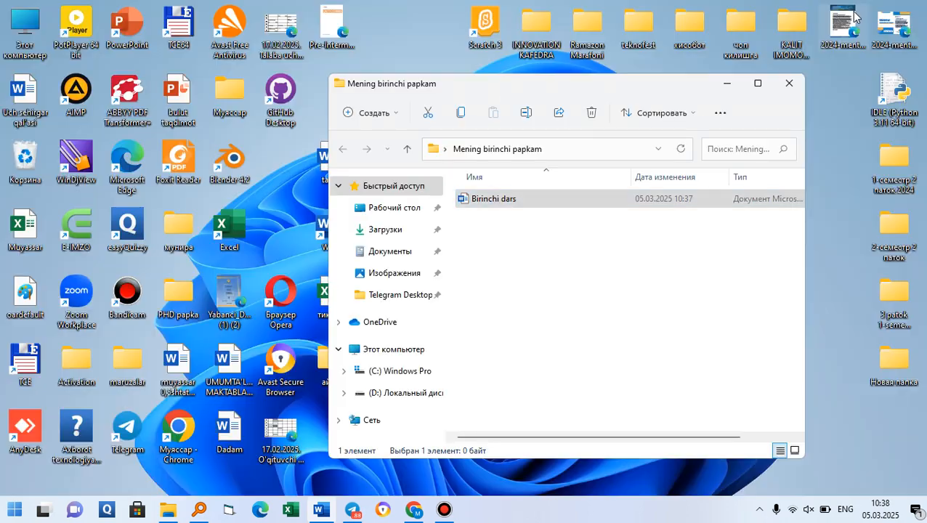
click(322, 512)
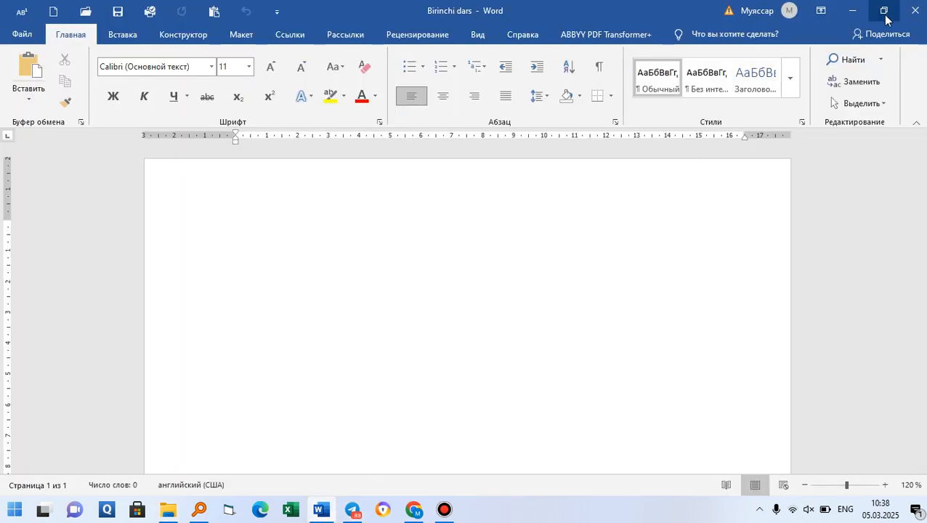
click(884, 11)
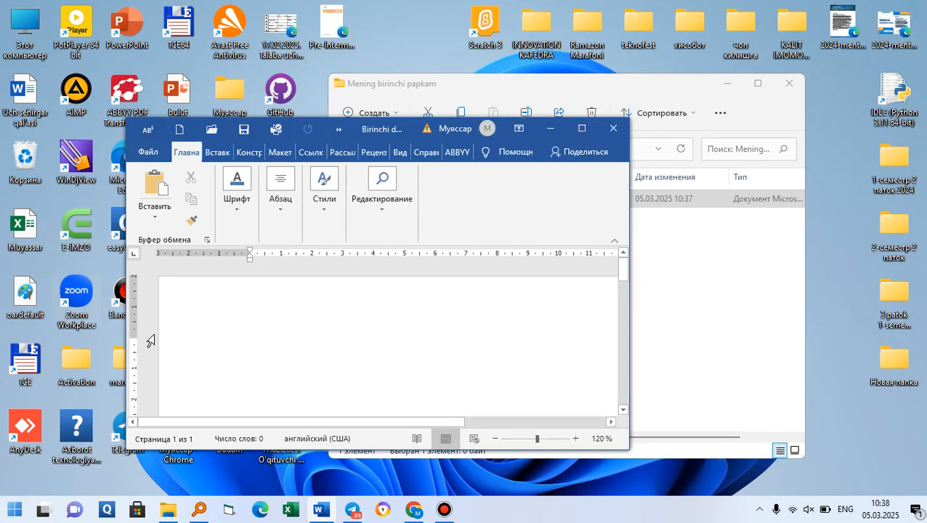
click(582, 129)
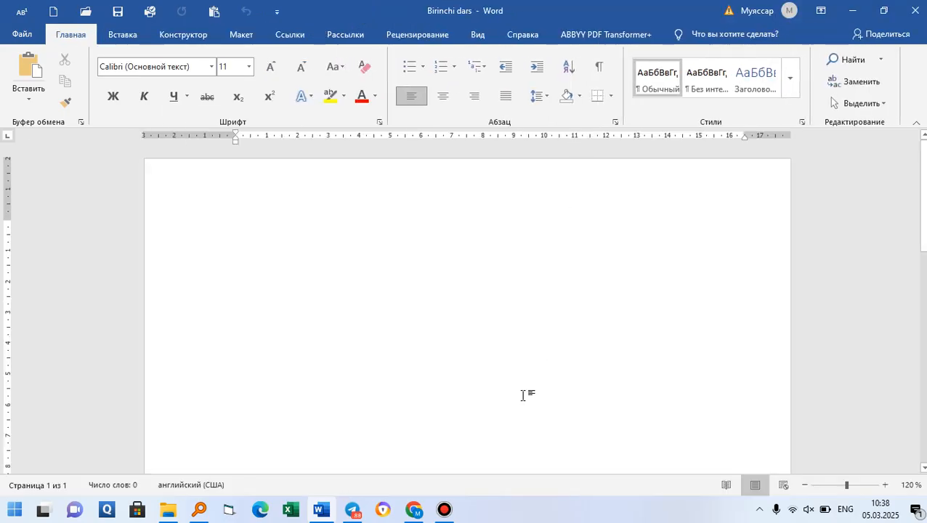
click(916, 12)
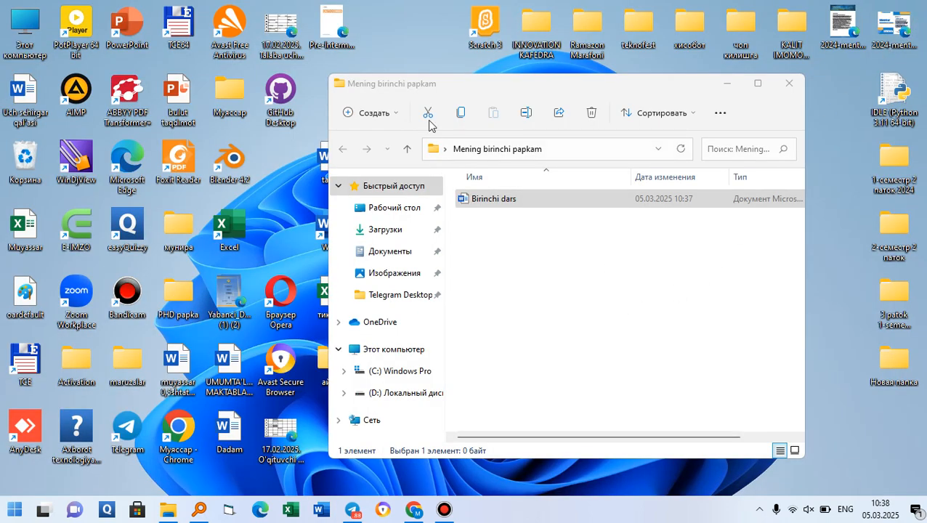
Minimize and reopen the Mening birinchi papkam window, maximize it and restore it to its smaller size.
click(728, 85)
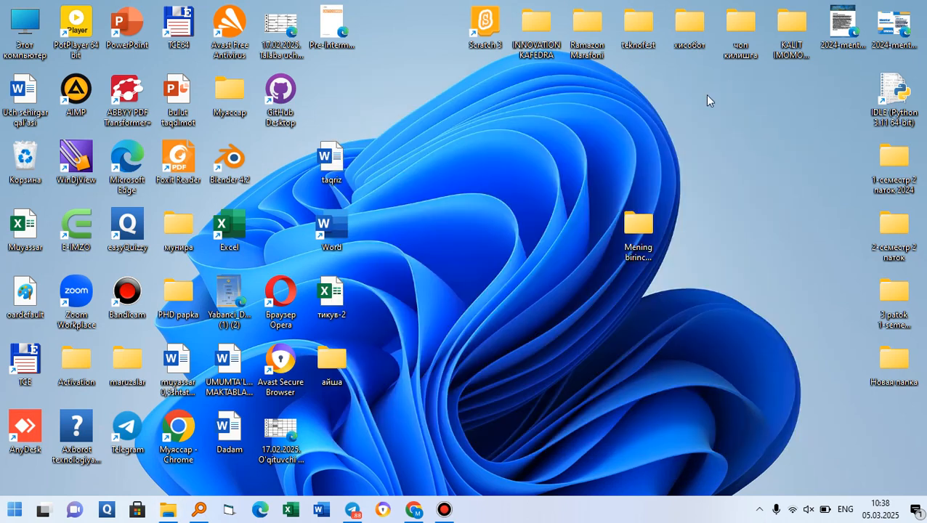
click(172, 513)
click(760, 85)
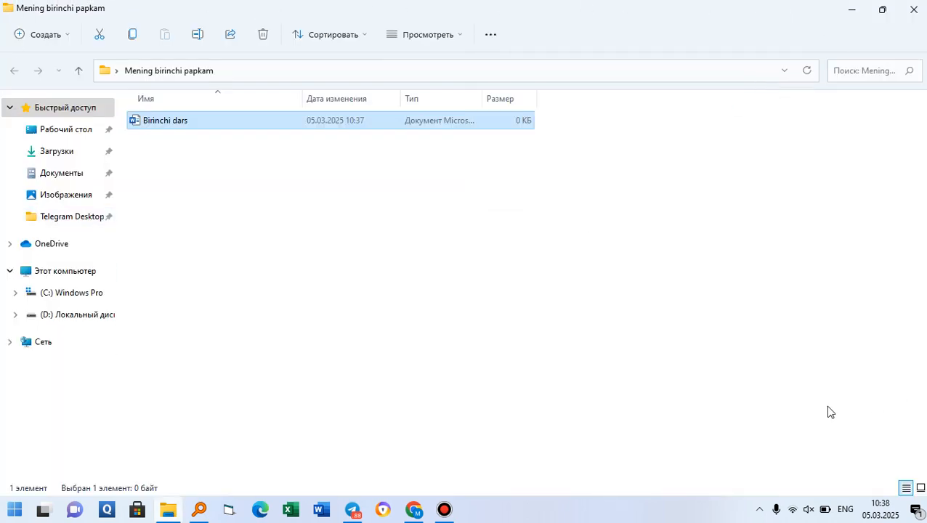
click(882, 10)
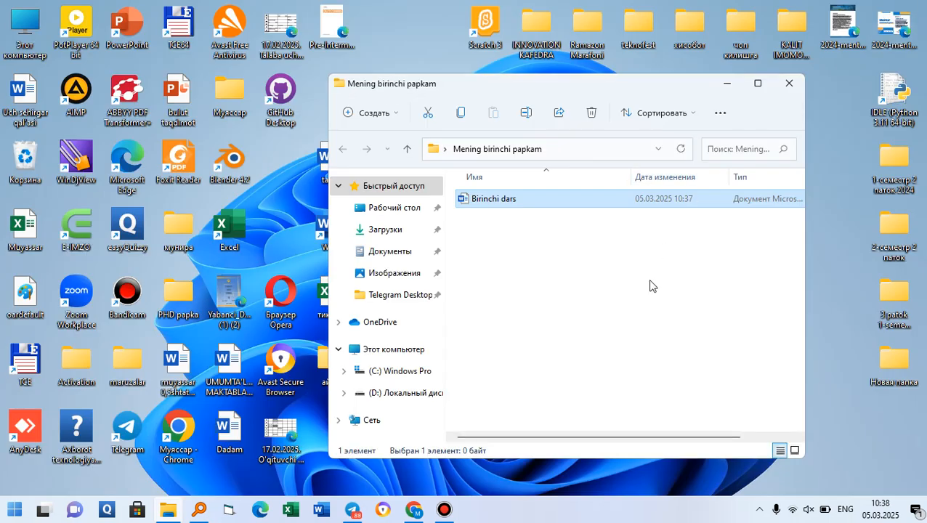
Close the folder window and move the Mening birinchi papkam folder to the desktop column under INNOVATION KAFEDRA.
click(790, 85)
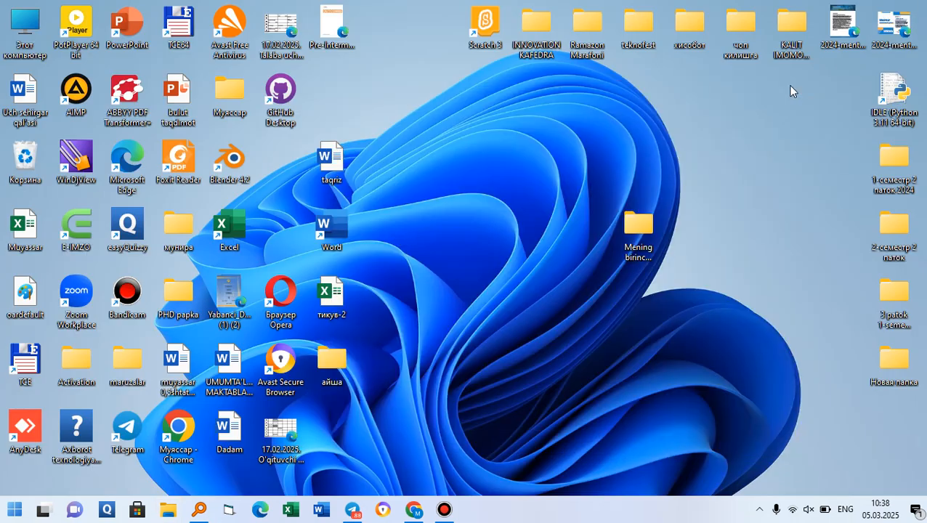
drag(638, 225, 552, 152)
click(444, 511)
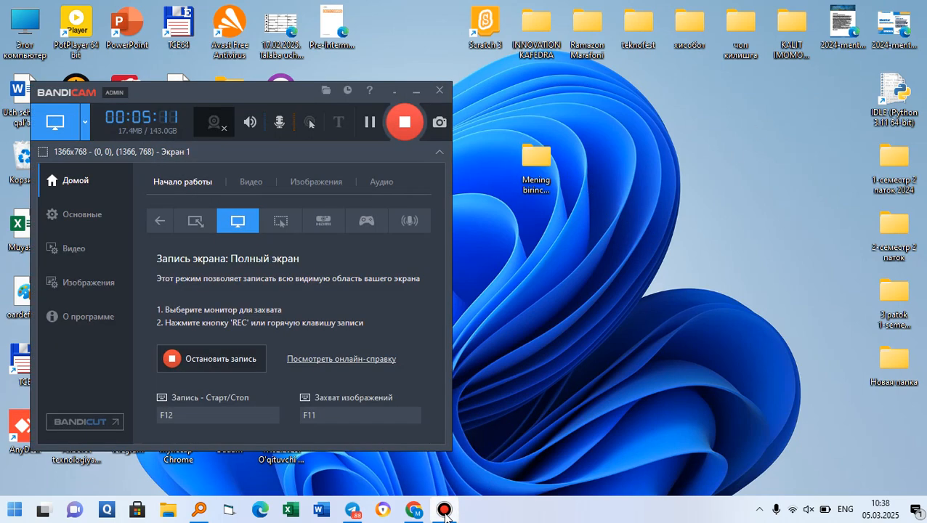